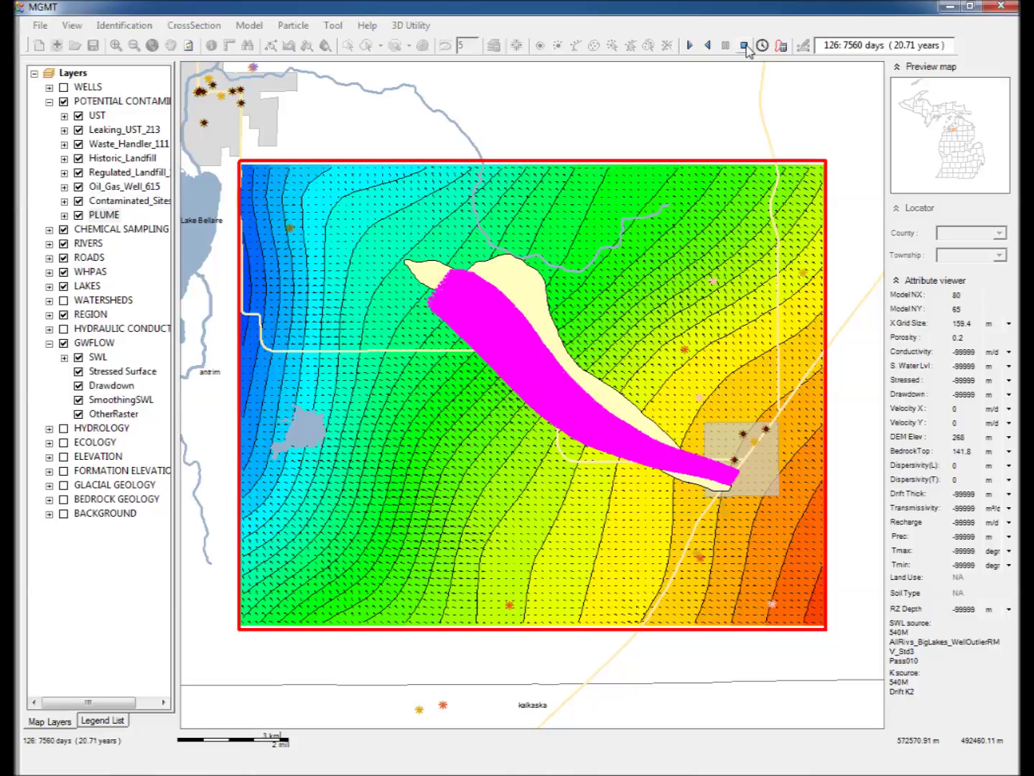
{"action": "left_click", "coordinate": [744, 46]}
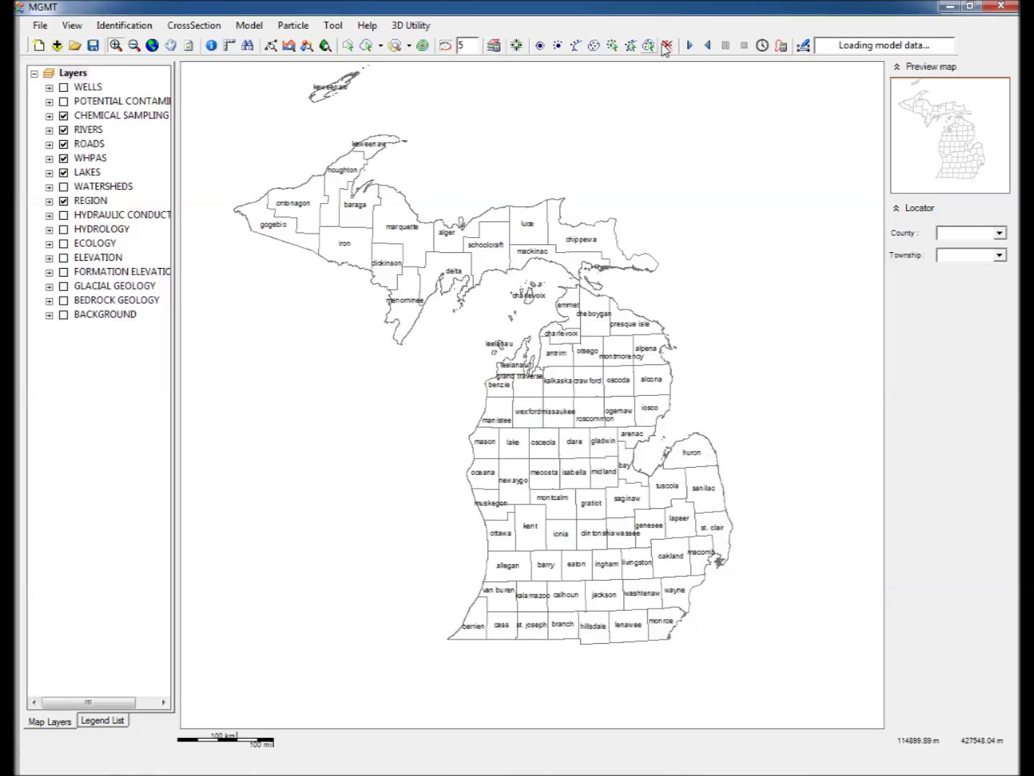
Turn on the potential contamination layer group and its PLUME layer for the Antrim county area.
{"action": "left_click", "coordinate": [119, 48]}
{"action": "left_click_drag", "start_coordinate": [528, 332], "coordinate": [583, 384]}
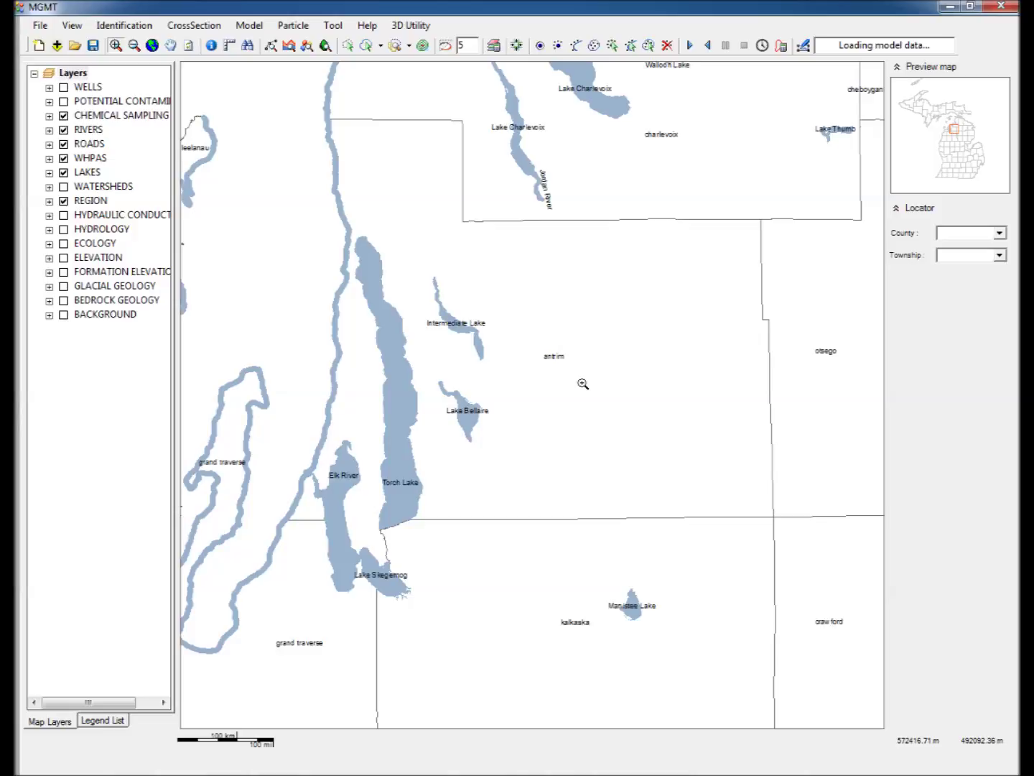
{"action": "left_click", "coordinate": [48, 102]}
{"action": "left_click", "coordinate": [62, 101]}
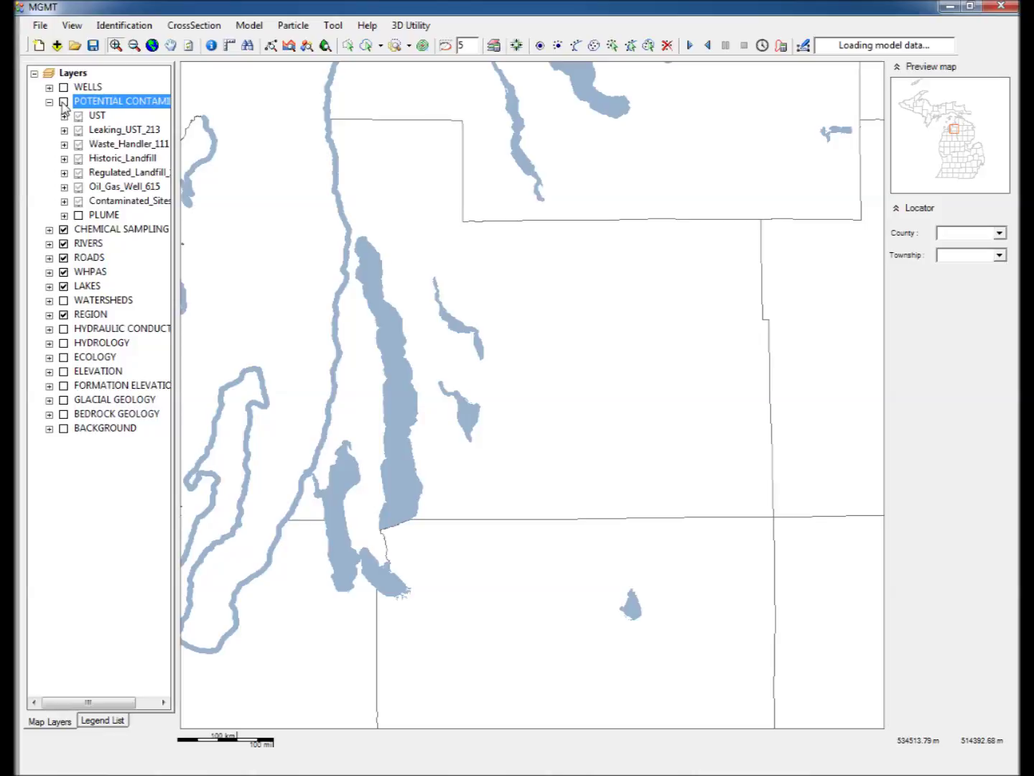
{"action": "left_click", "coordinate": [79, 216]}
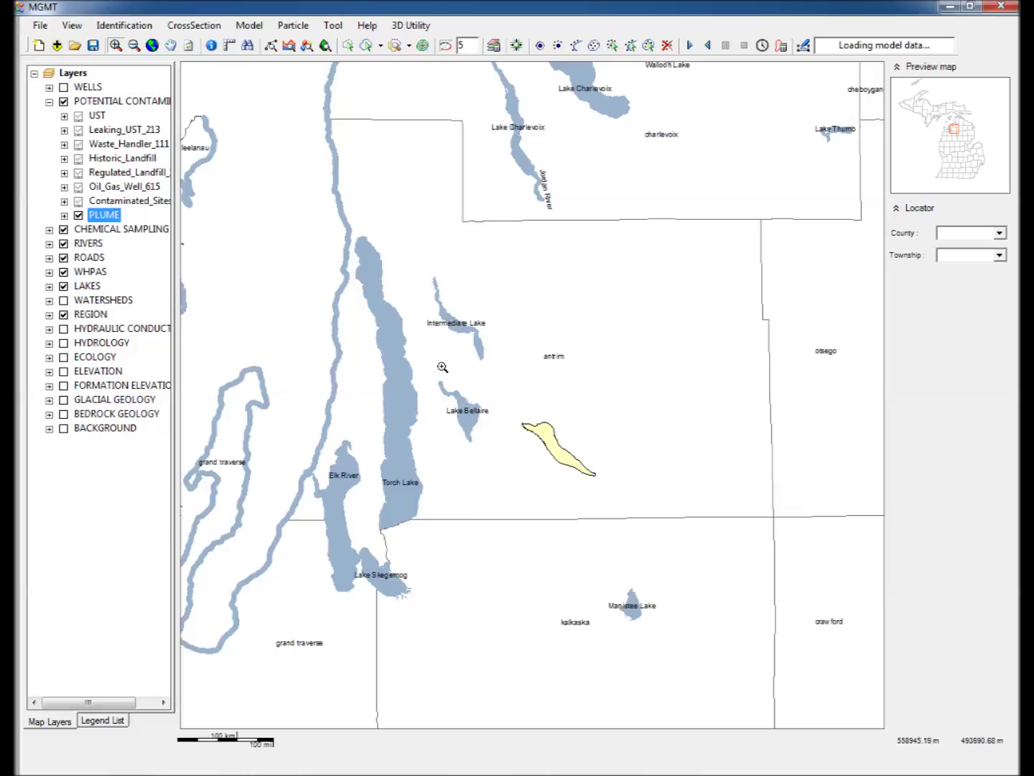
Draw a rectangular model area about 12756 m wide and 10364 m high around the plume.
{"action": "left_click_drag", "start_coordinate": [437, 365], "coordinate": [656, 556]}
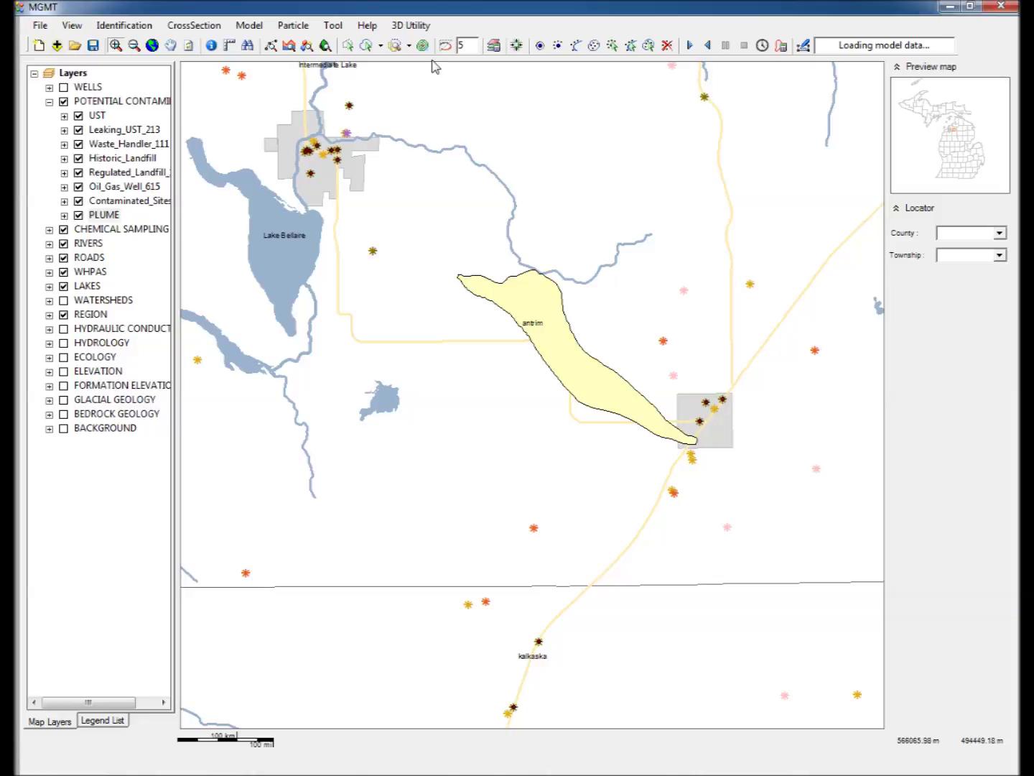
{"action": "left_click", "coordinate": [349, 47]}
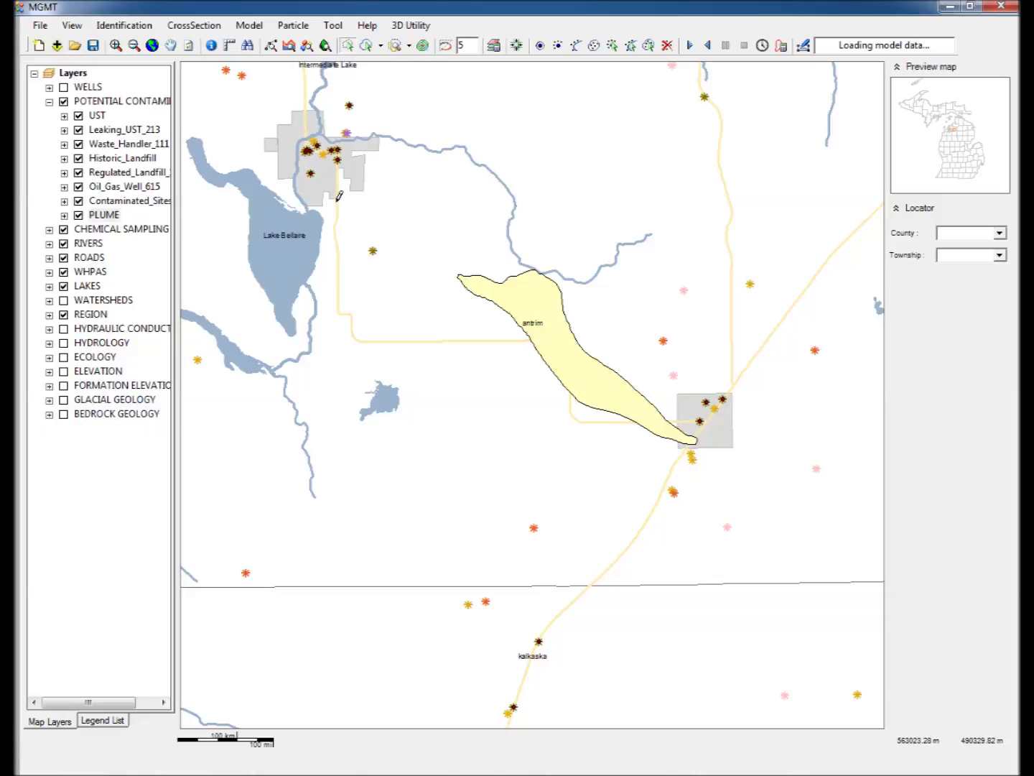
{"action": "mouse_move", "coordinate": [335, 201]}
{"action": "left_mouse_down"}
{"action": "mouse_move", "coordinate": [734, 538]}
{"action": "mouse_move", "coordinate": [768, 539]}
{"action": "mouse_move", "coordinate": [769, 550]}
{"action": "left_mouse_up"}
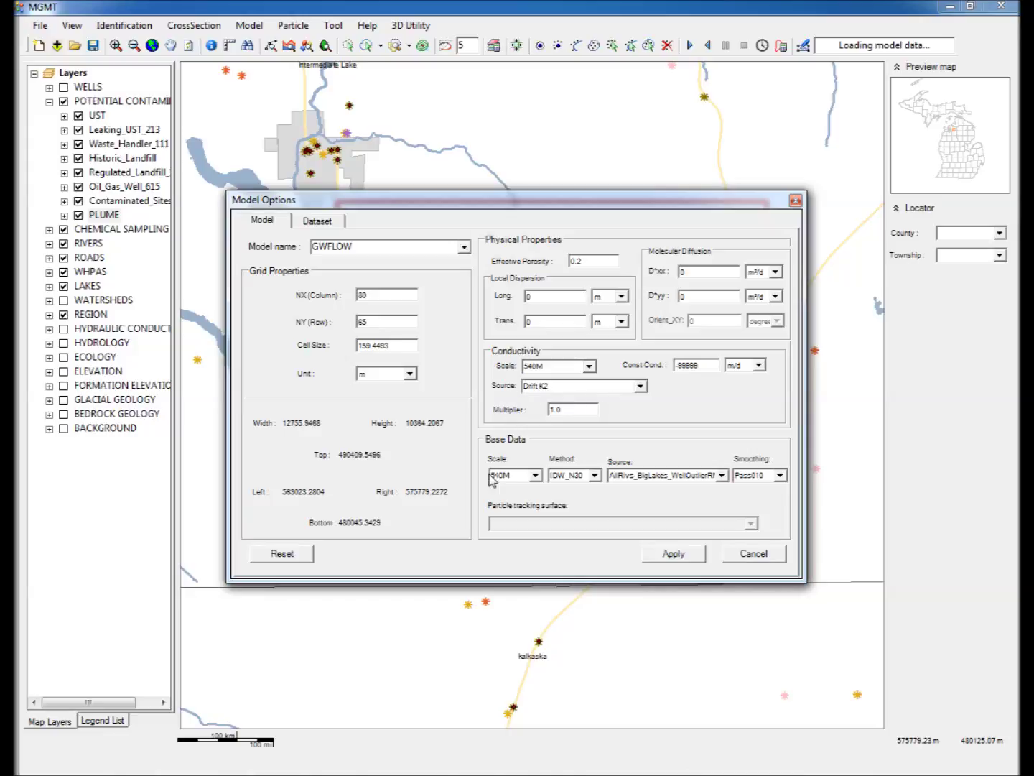
Keep the base data at 540M scale, IDW_N30 method and the AllRivs_BigLakes_WellOutlierRMV_Std3 source, and apply the model options.
{"action": "left_click", "coordinate": [540, 480]}
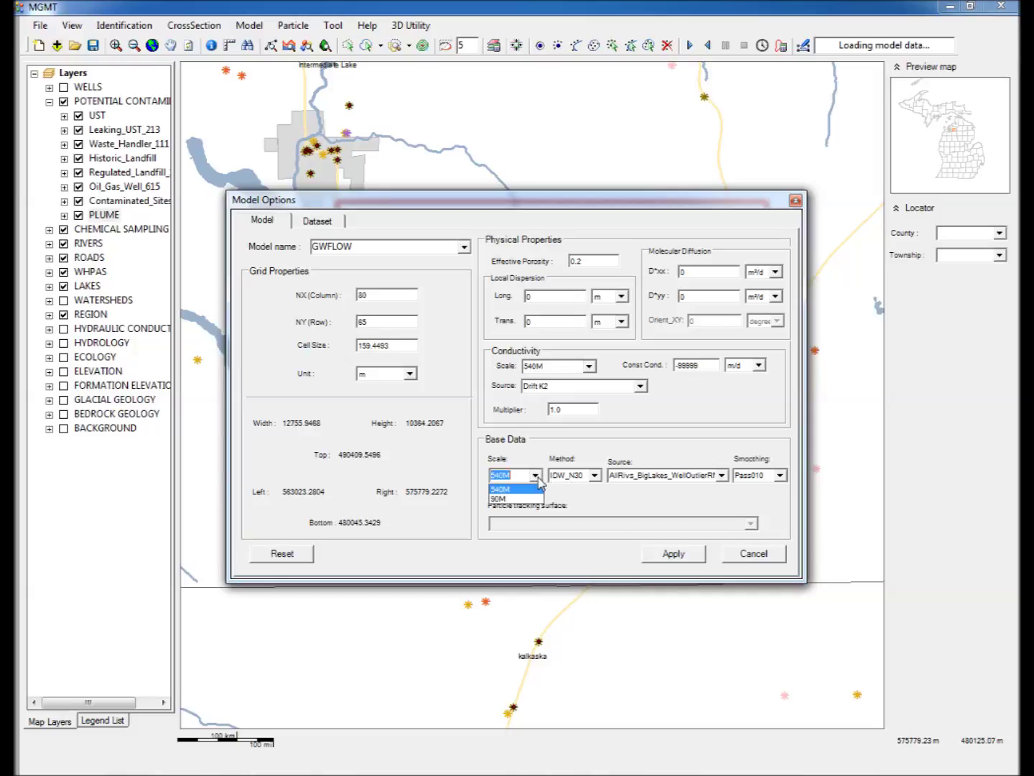
{"action": "left_click", "coordinate": [540, 480]}
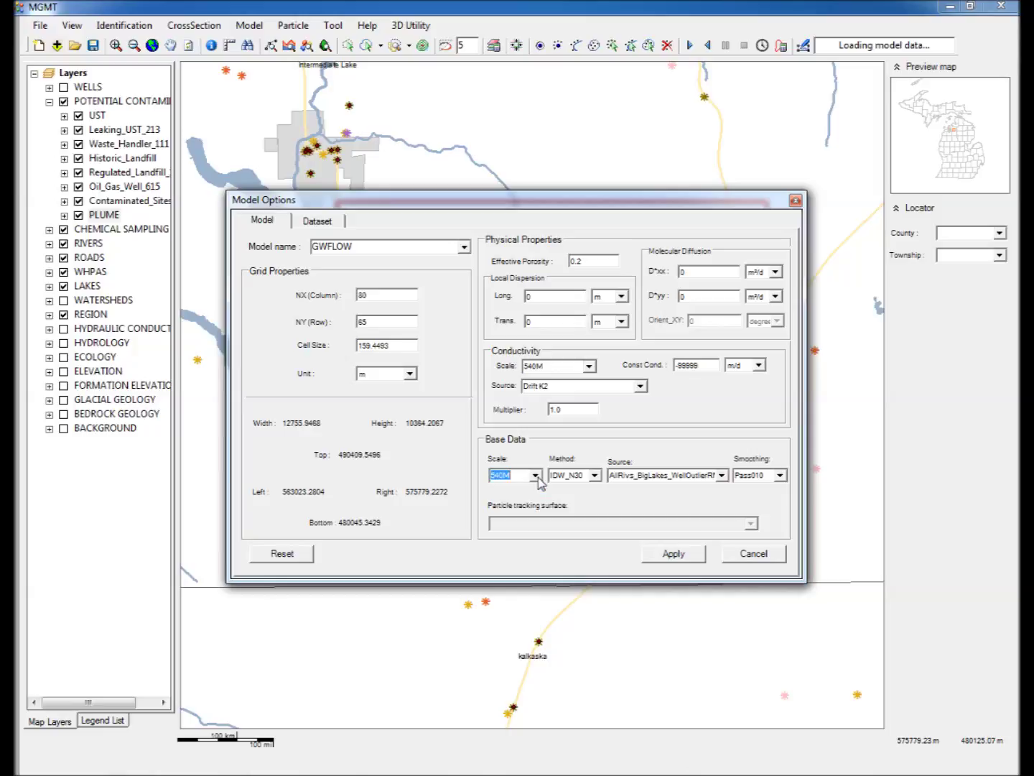
{"action": "left_click", "coordinate": [594, 475]}
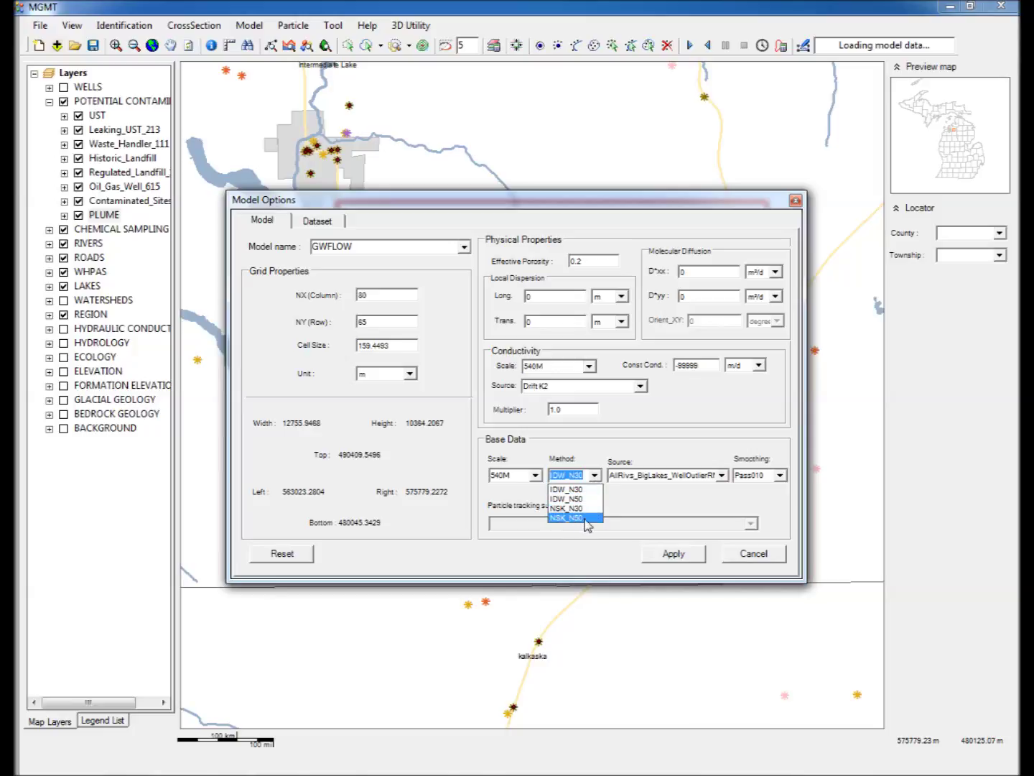
{"action": "left_click", "coordinate": [586, 491]}
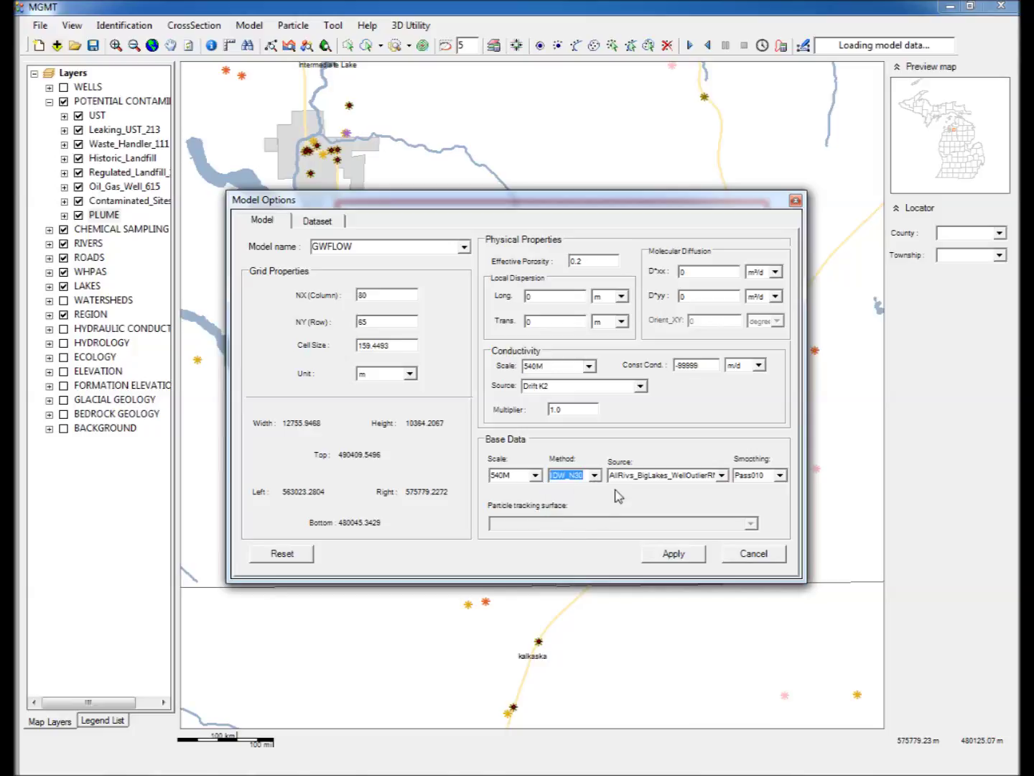
{"action": "left_click", "coordinate": [721, 476]}
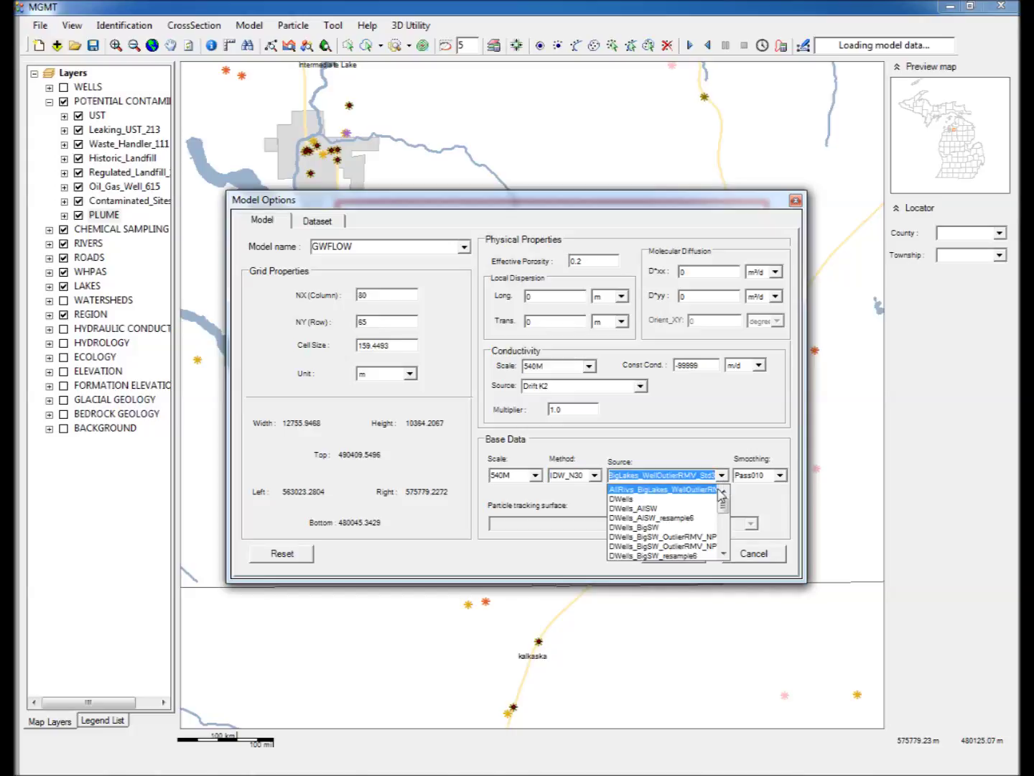
{"action": "left_click", "coordinate": [715, 491]}
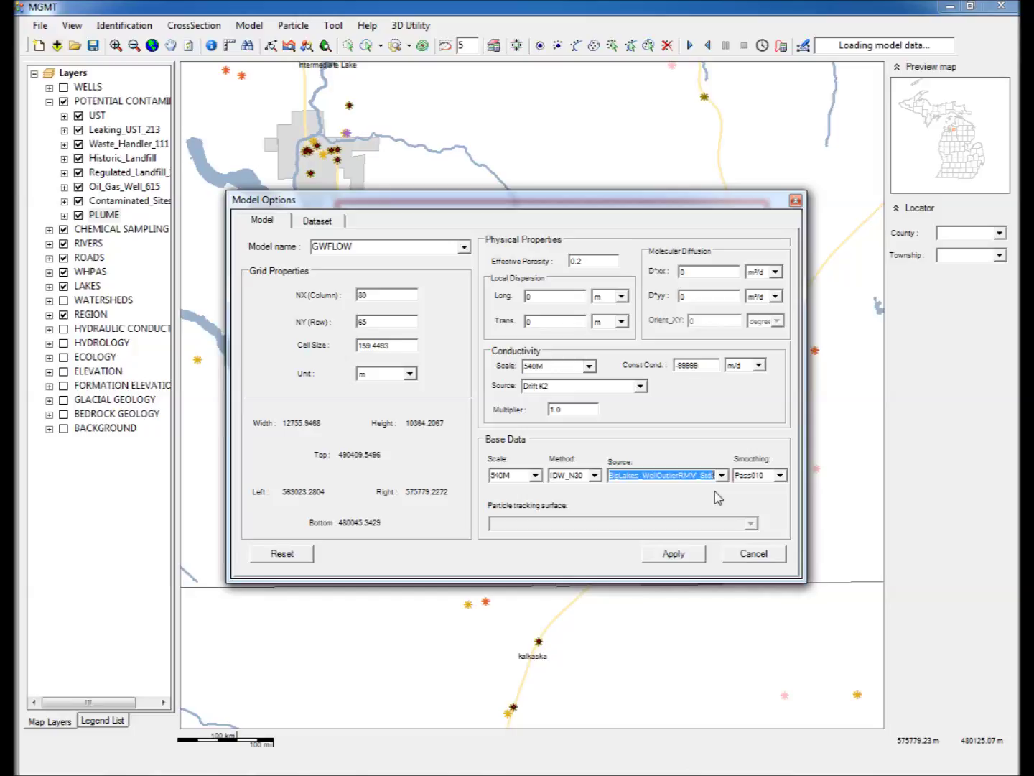
{"action": "left_click", "coordinate": [673, 558]}
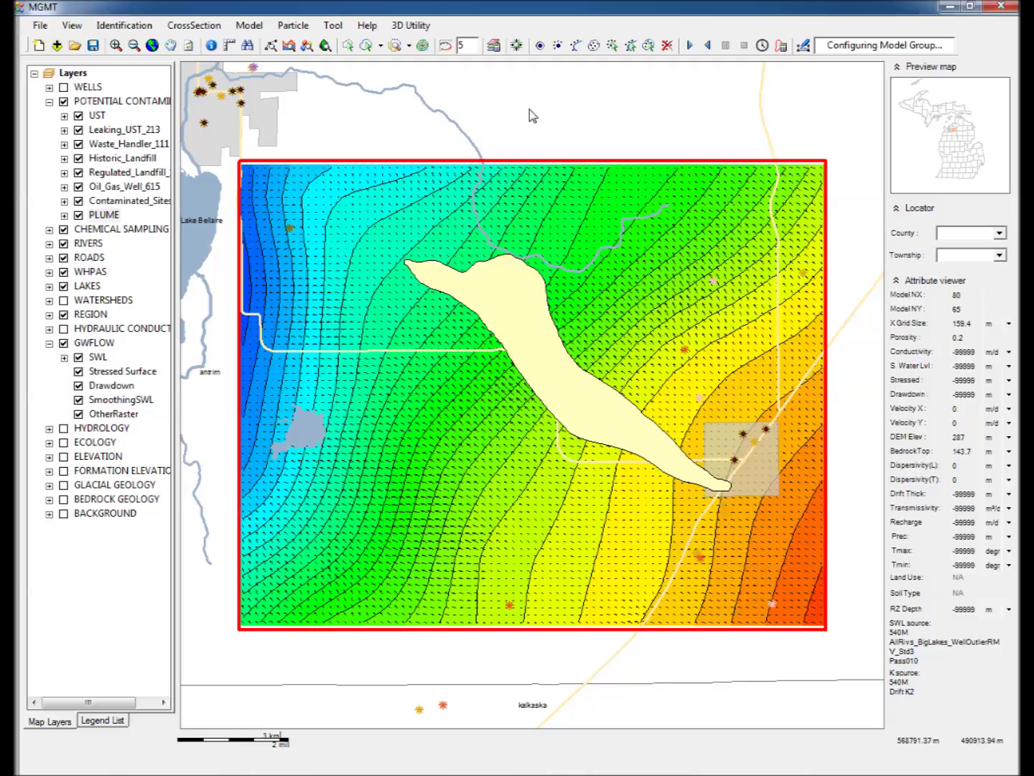
Outline a small polygon zone of 100 particles at the plume's southeastern tip.
{"action": "left_click", "coordinate": [593, 45]}
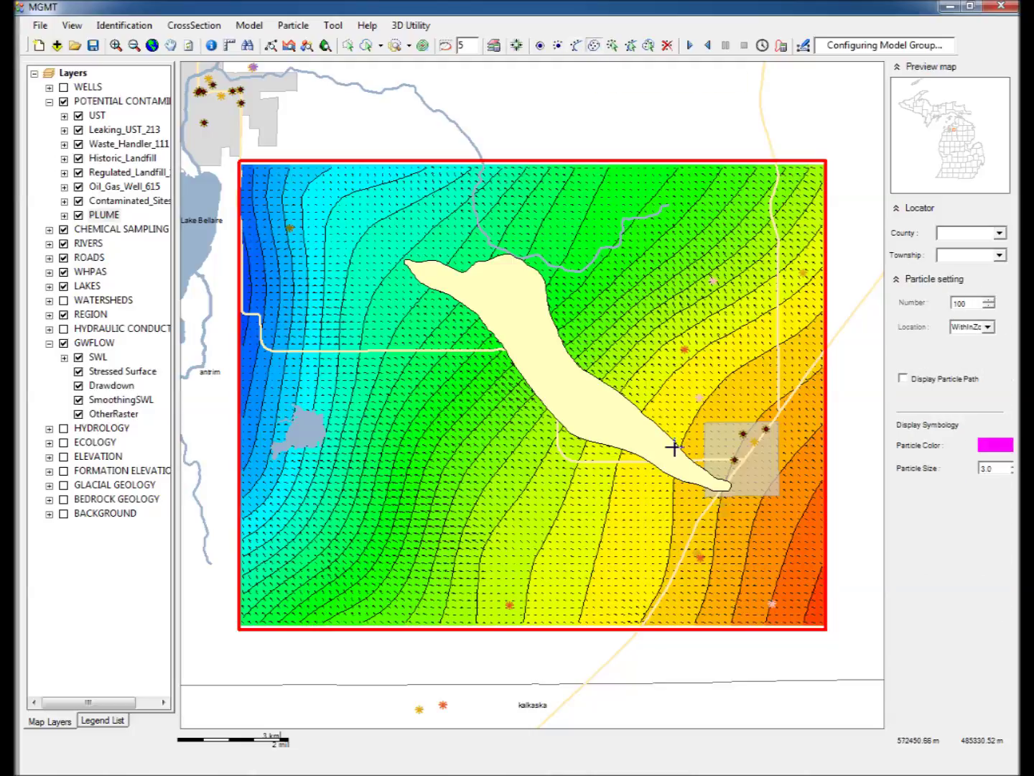
{"action": "left_click", "coordinate": [731, 470]}
{"action": "left_click", "coordinate": [741, 475]}
{"action": "left_click", "coordinate": [727, 482]}
{"action": "double_click", "coordinate": [733, 473]}
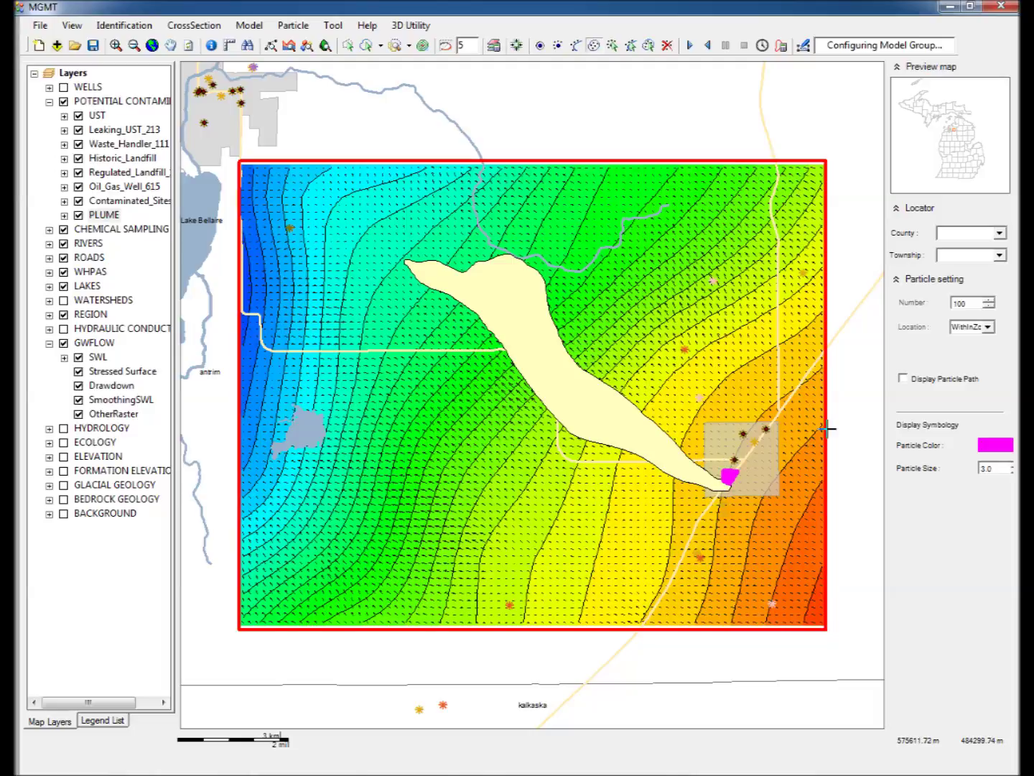
Enable the particle path display and run the model forward from the particle zone, pausing at 7560 days.
{"action": "left_click", "coordinate": [902, 378]}
{"action": "left_click", "coordinate": [689, 47]}
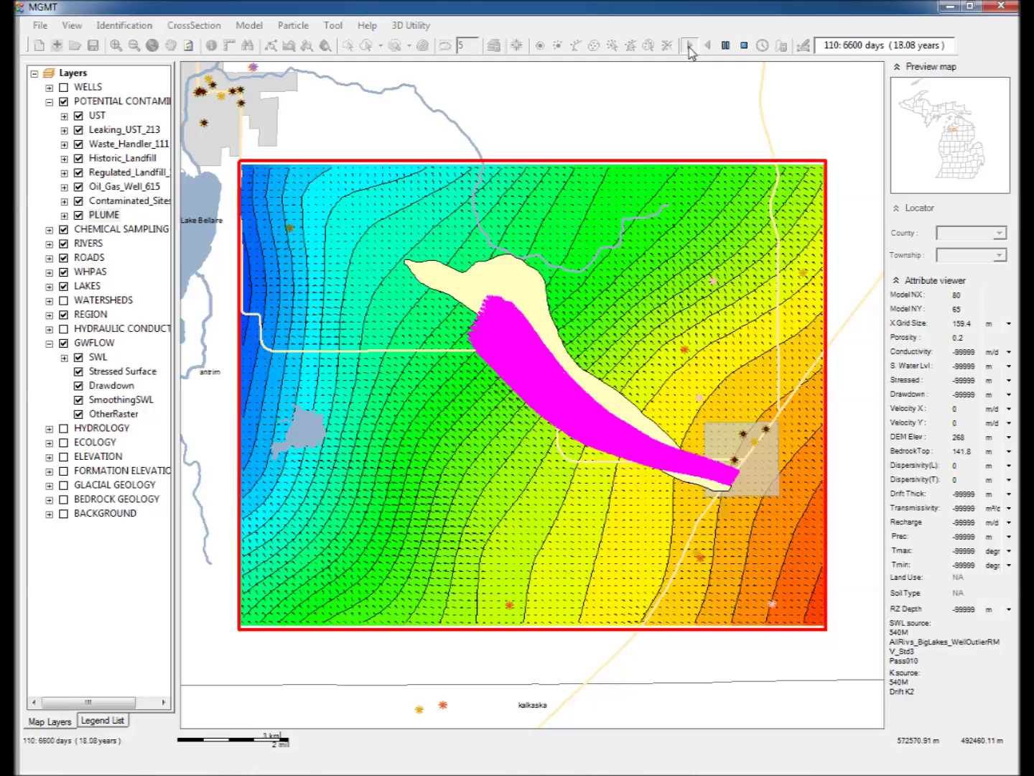
{"action": "left_click", "coordinate": [726, 46]}
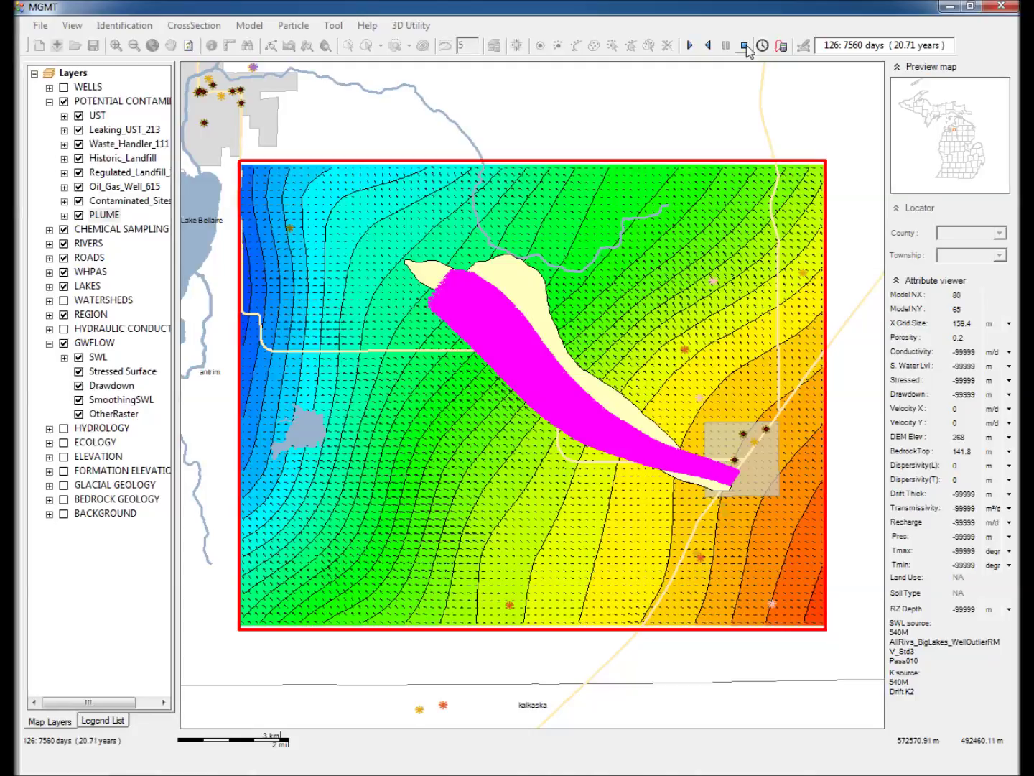
Stop the forward run, remove all particles and refresh the map.
{"action": "left_click", "coordinate": [746, 46]}
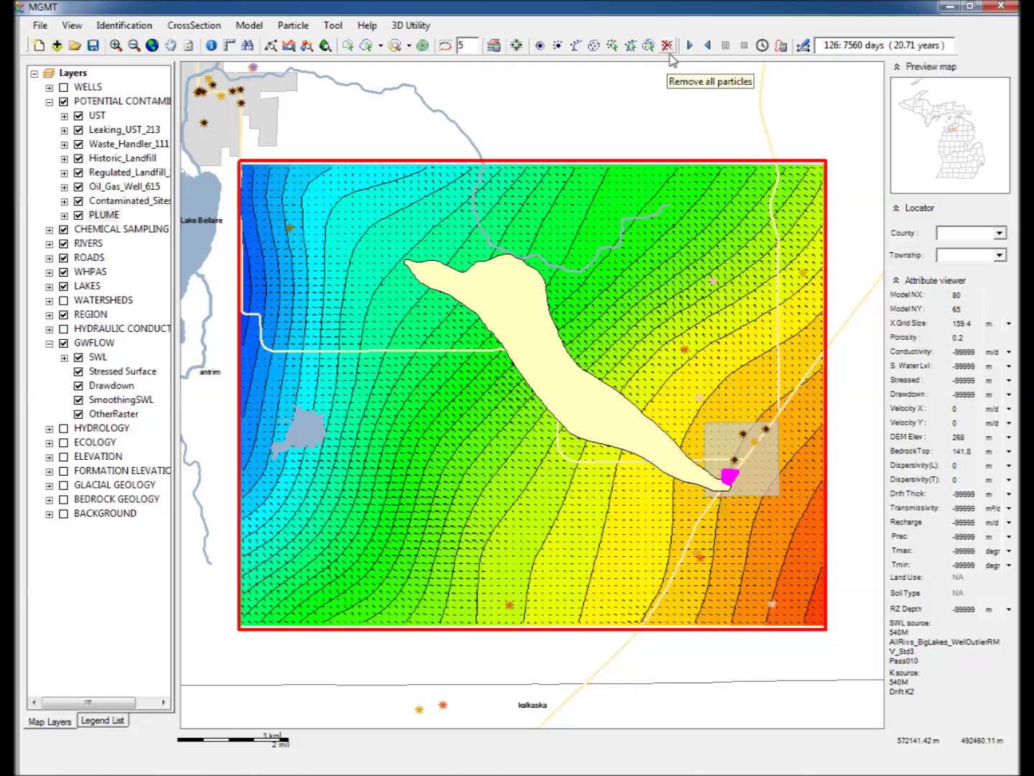
{"action": "left_click", "coordinate": [190, 48]}
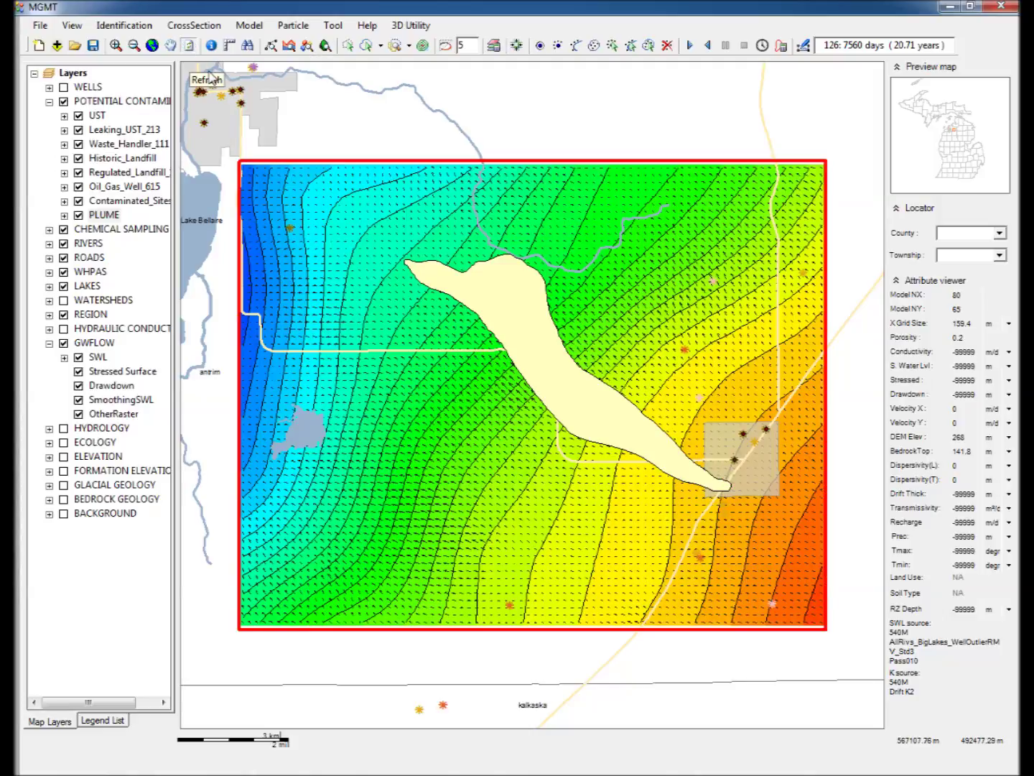
Place four single particles across the northwestern end of the plume.
{"action": "left_click", "coordinate": [539, 46]}
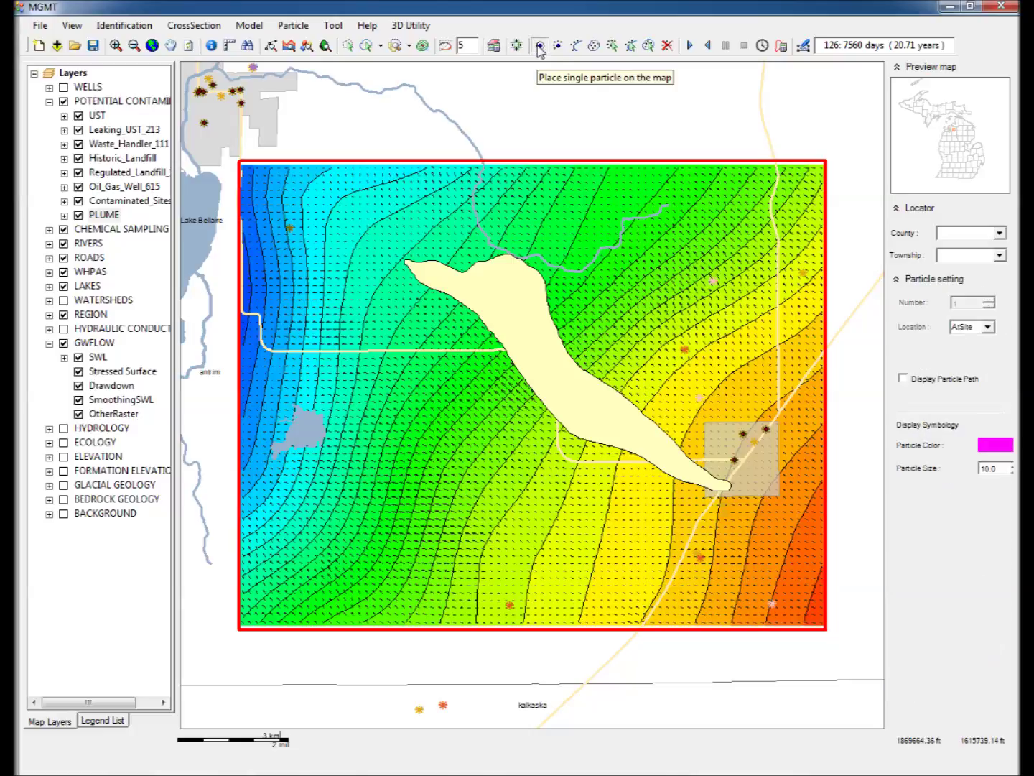
{"action": "left_click", "coordinate": [426, 277]}
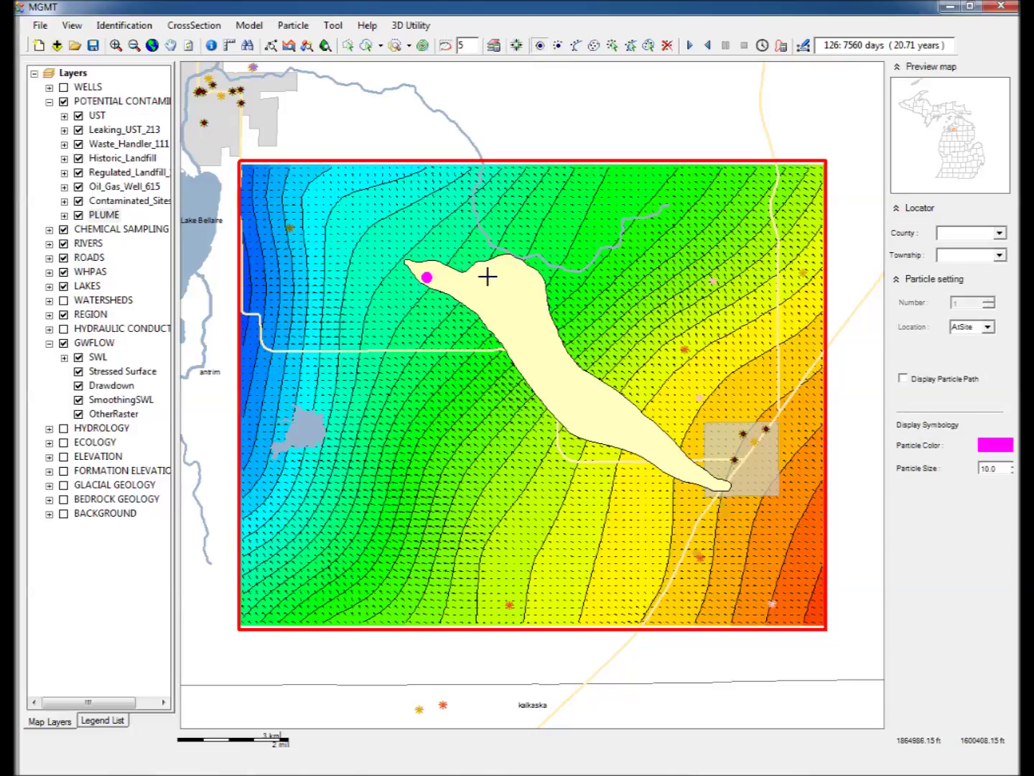
{"action": "left_click", "coordinate": [474, 276]}
{"action": "left_click", "coordinate": [513, 262]}
{"action": "left_click", "coordinate": [506, 288]}
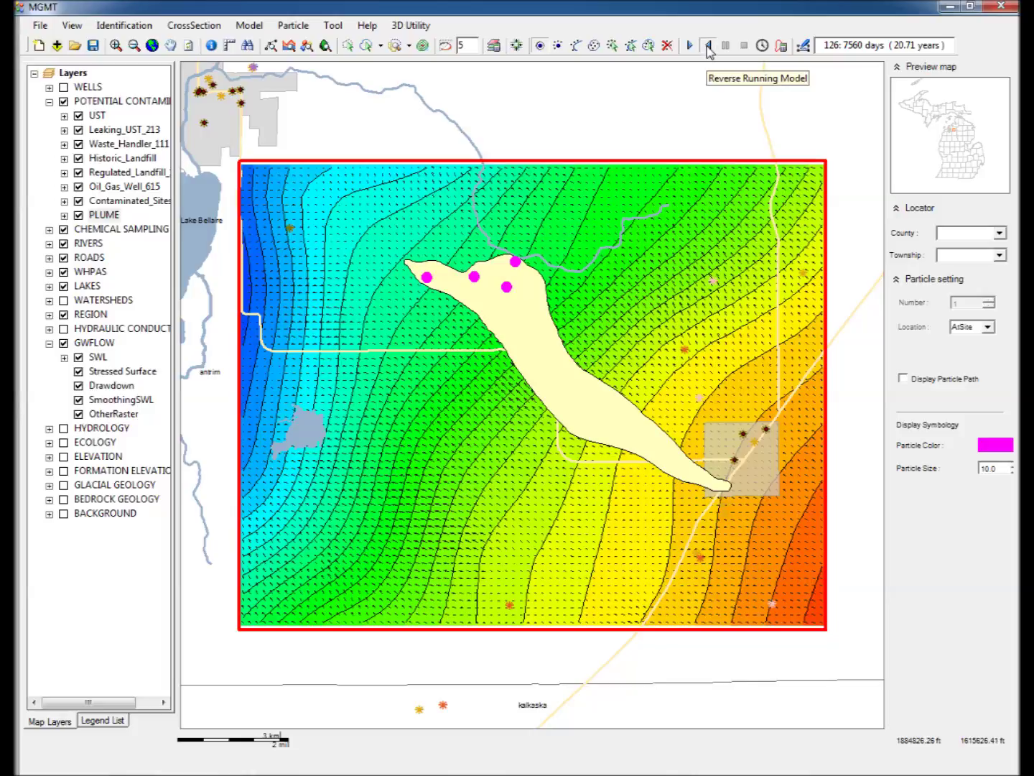
Run the model in reverse to track the four particles back from the plume's northwestern end.
{"action": "left_click", "coordinate": [708, 48]}
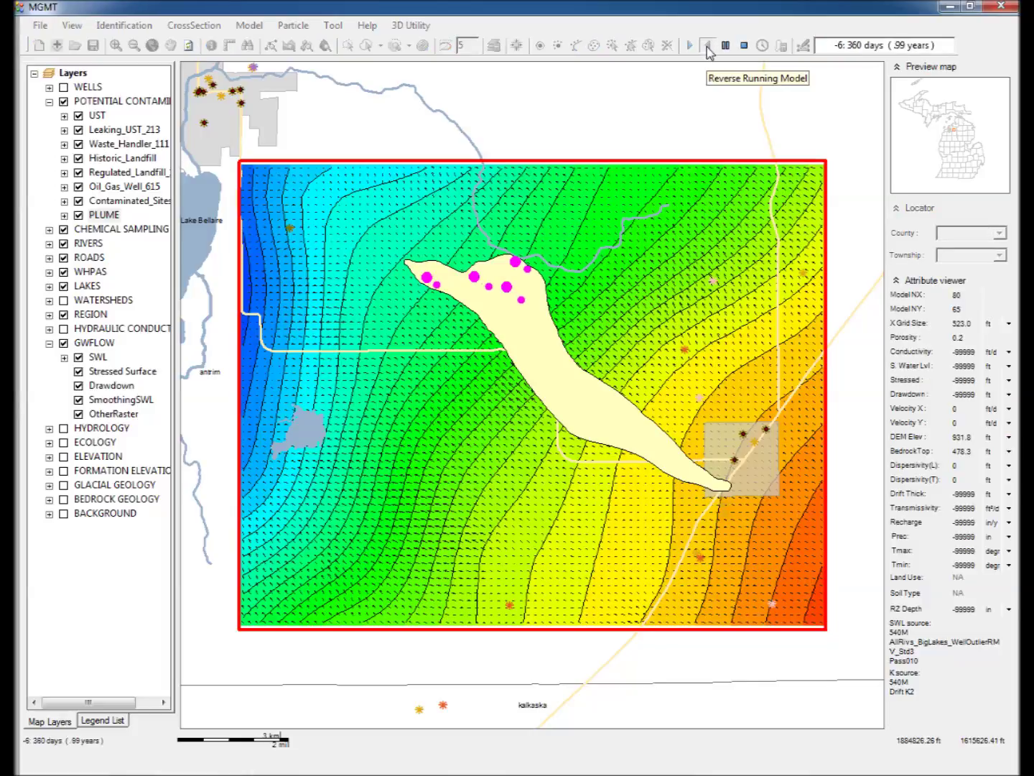